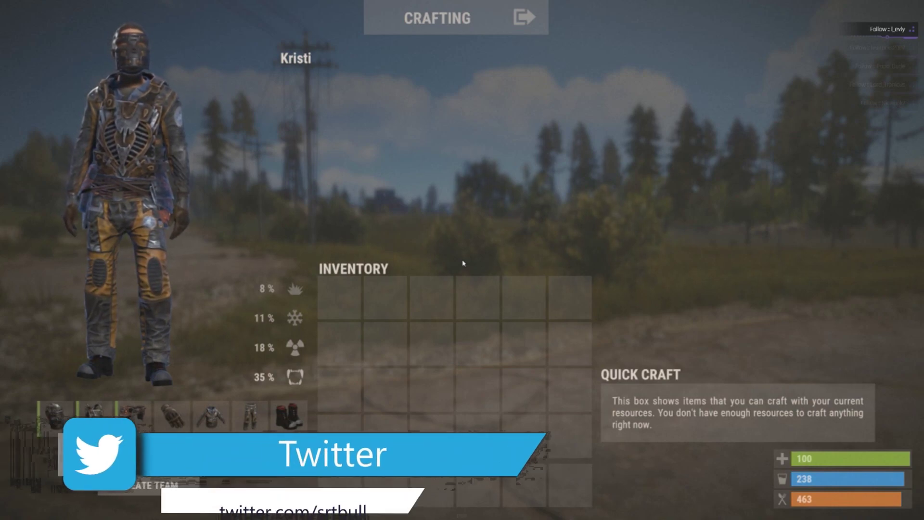
Step: Open the crafting menu in Rust and view the craftable items in the Tools category
{"action": "key", "text": "q"}
{"action": "left_click", "coordinate": [104, 206]}
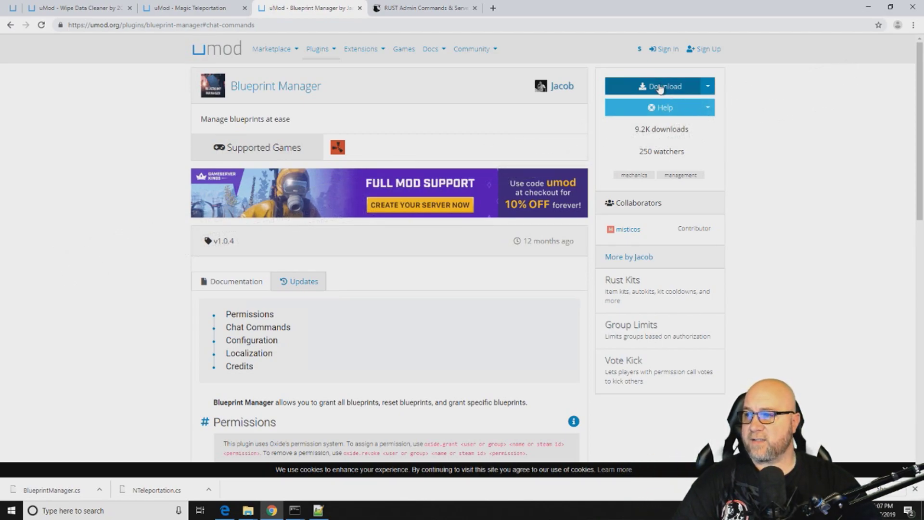
Step: Download the Blueprint Manager plugin from uMod and copy BlueprintManager.cs from Downloads into the test server's oxide plugins folder
{"action": "left_click", "coordinate": [686, 90]}
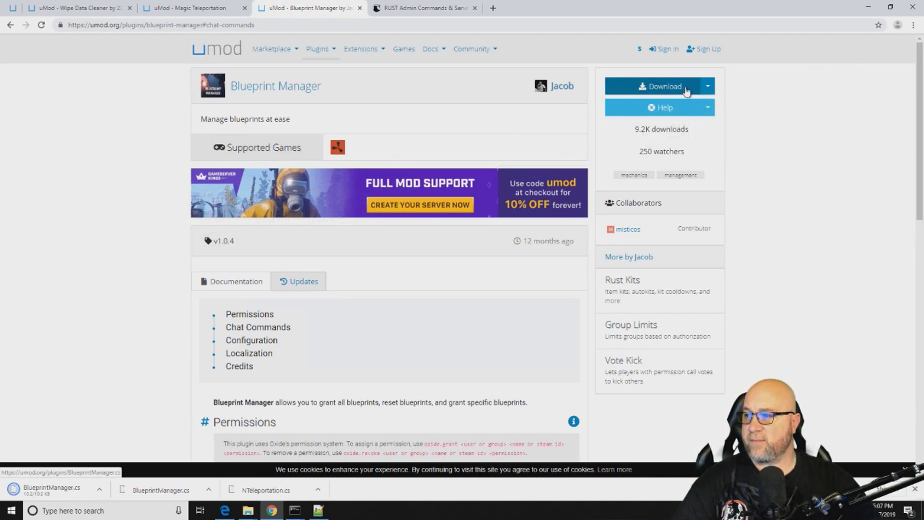
{"action": "left_click", "coordinate": [868, 7]}
{"action": "left_click", "coordinate": [231, 414]}
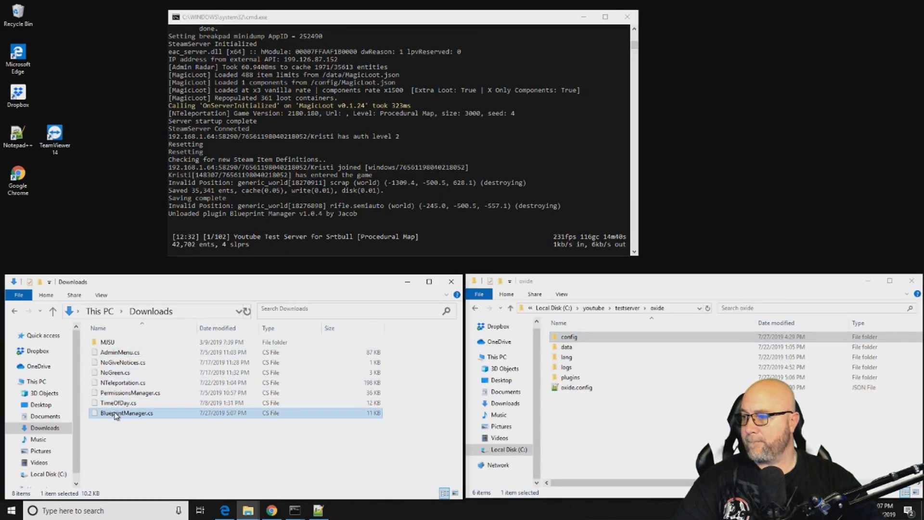
{"action": "left_click_drag", "start_coordinate": [334, 413], "coordinate": [691, 415]}
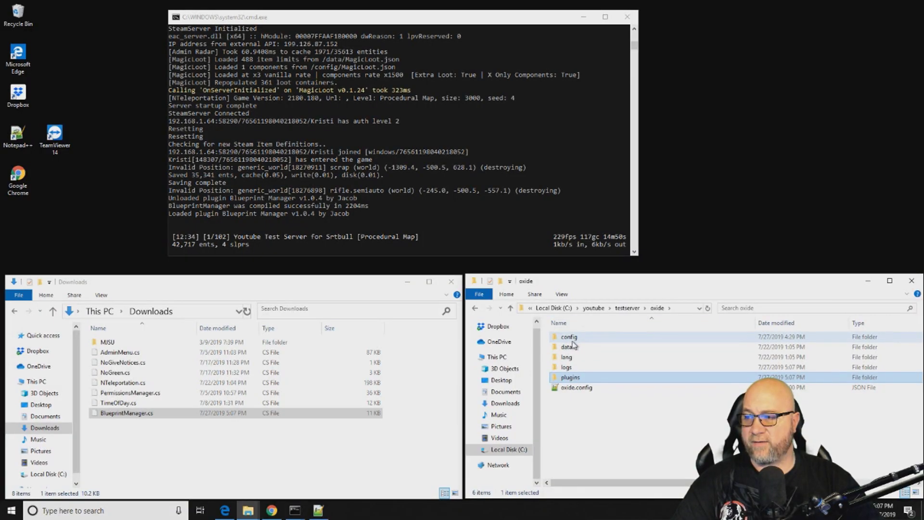
Step: Open the BlueprintManager file in the oxide config folder and examine its Default blueprints setting
{"action": "double_click", "coordinate": [620, 338]}
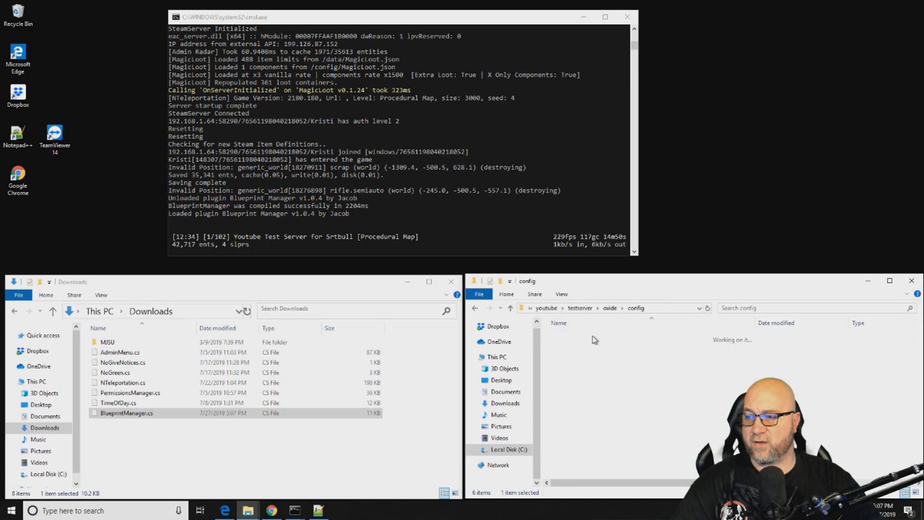
{"action": "double_click", "coordinate": [585, 367]}
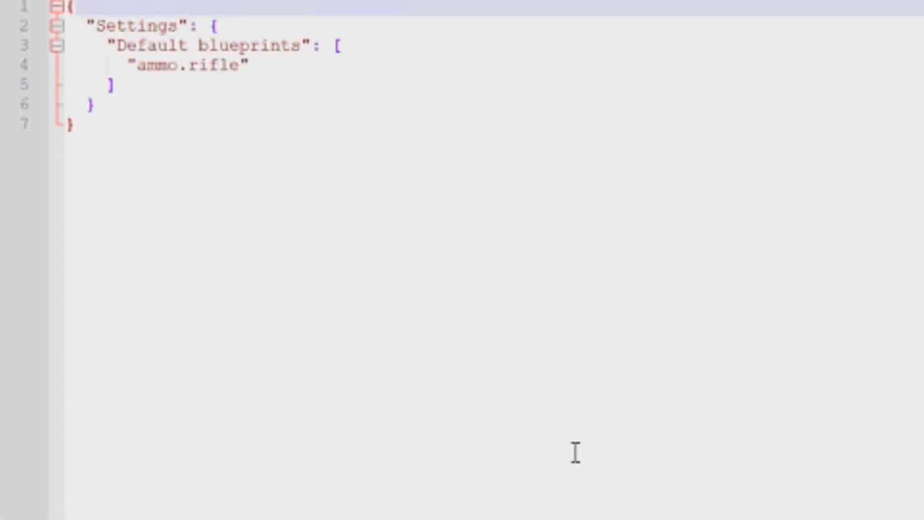
{"action": "left_click_drag", "start_coordinate": [240, 66], "coordinate": [137, 65]}
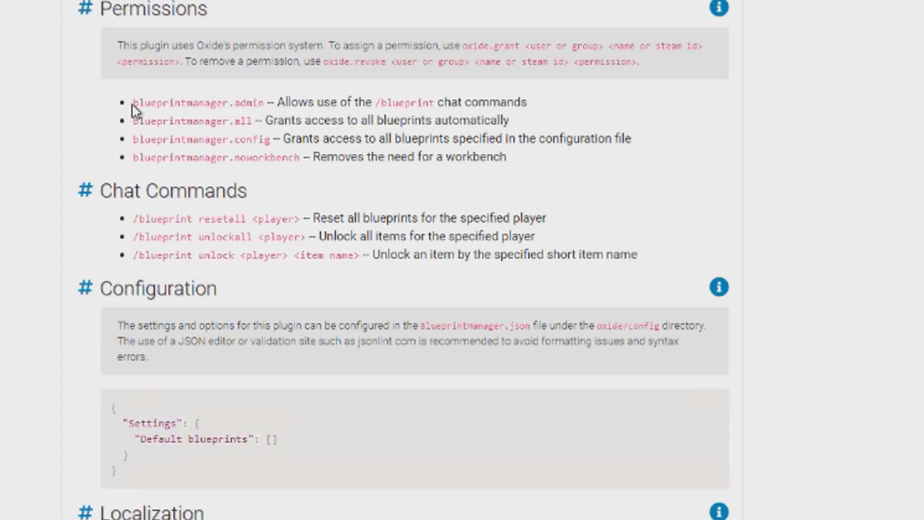
Step: Review the admin, all, config and noworkbench permissions and the blueprint chat commands on the plugin's uMod page
{"action": "left_click_drag", "start_coordinate": [233, 188], "coordinate": [313, 189]}
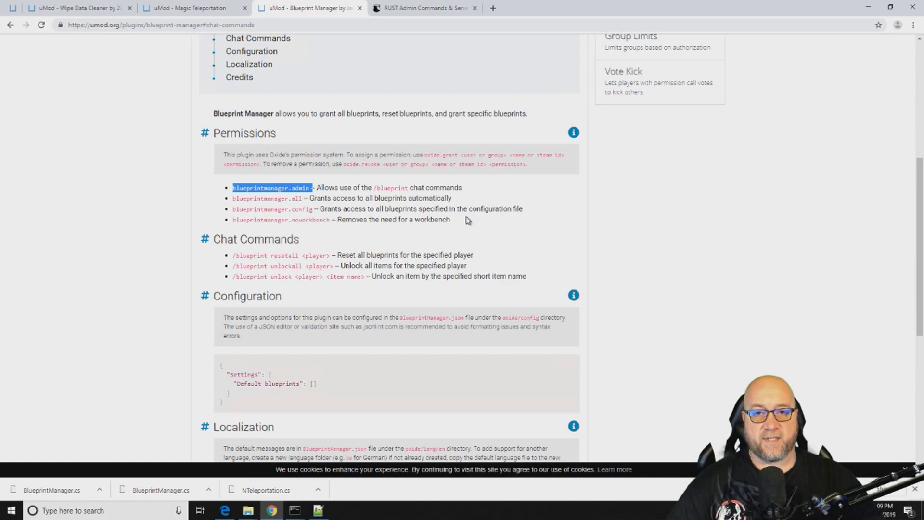
{"action": "left_click_drag", "start_coordinate": [232, 198], "coordinate": [302, 199]}
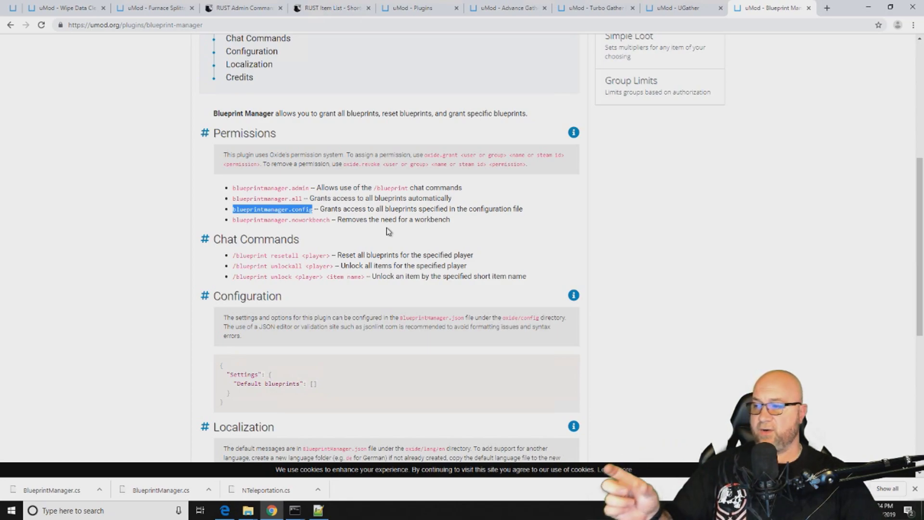
{"action": "double_click", "coordinate": [281, 219]}
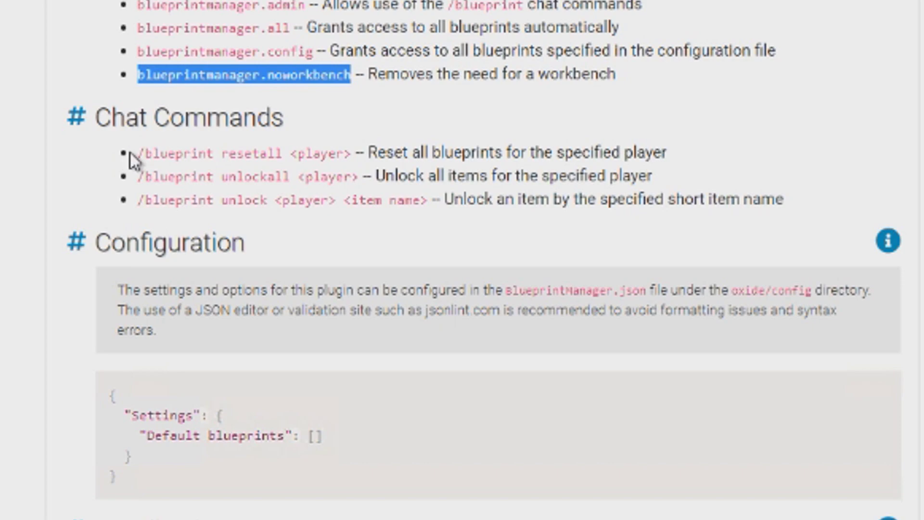
{"action": "left_click_drag", "start_coordinate": [138, 153], "coordinate": [363, 150]}
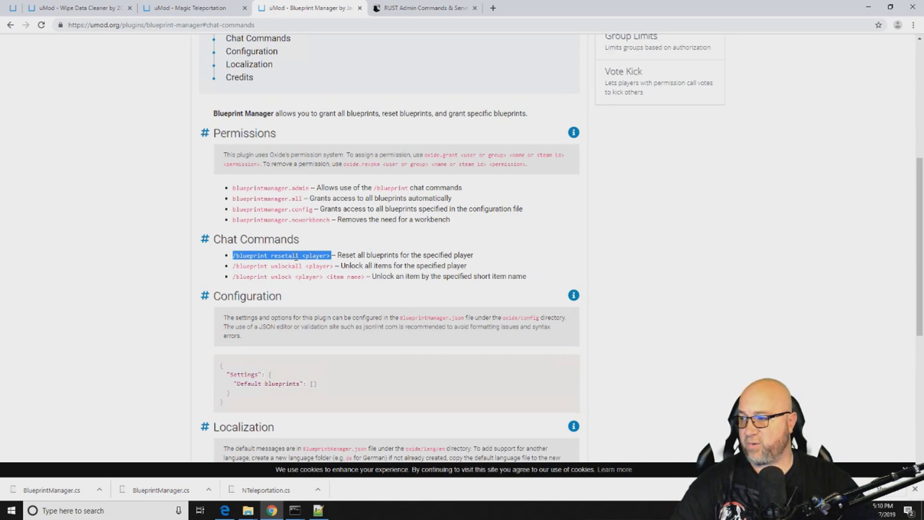
{"action": "left_click_drag", "start_coordinate": [232, 270], "coordinate": [331, 267]}
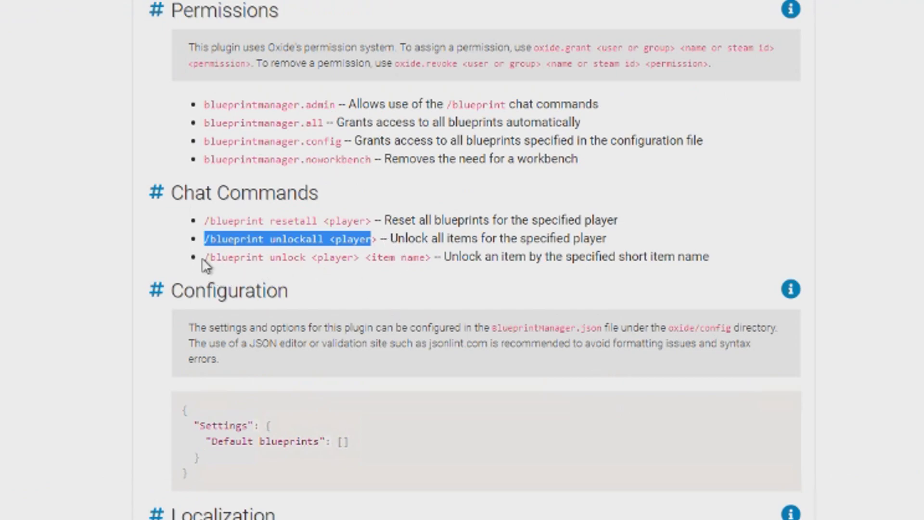
{"action": "left_click_drag", "start_coordinate": [204, 257], "coordinate": [435, 260]}
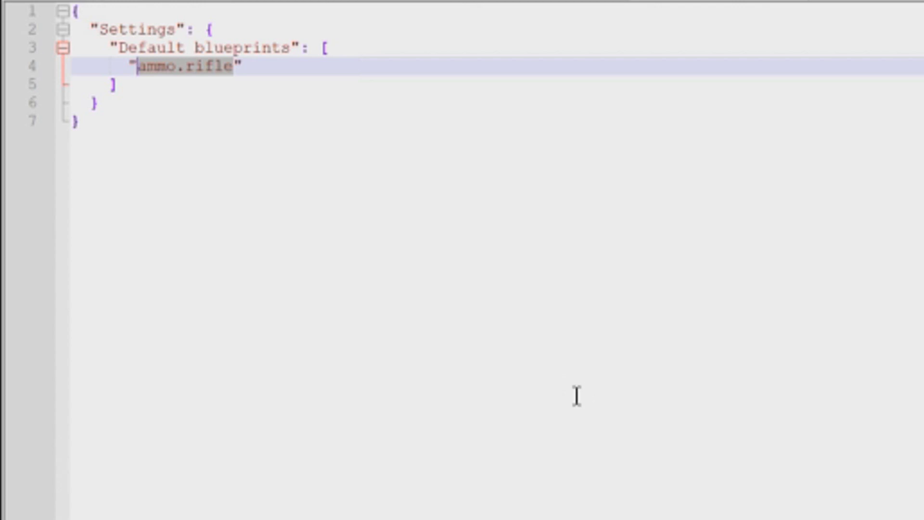
Step: Examine how the ammo.rifle entry is written under Default blueprints in BlueprintManager.json
{"action": "left_click", "coordinate": [194, 83]}
{"action": "left_click_drag", "start_coordinate": [243, 66], "coordinate": [121, 67]}
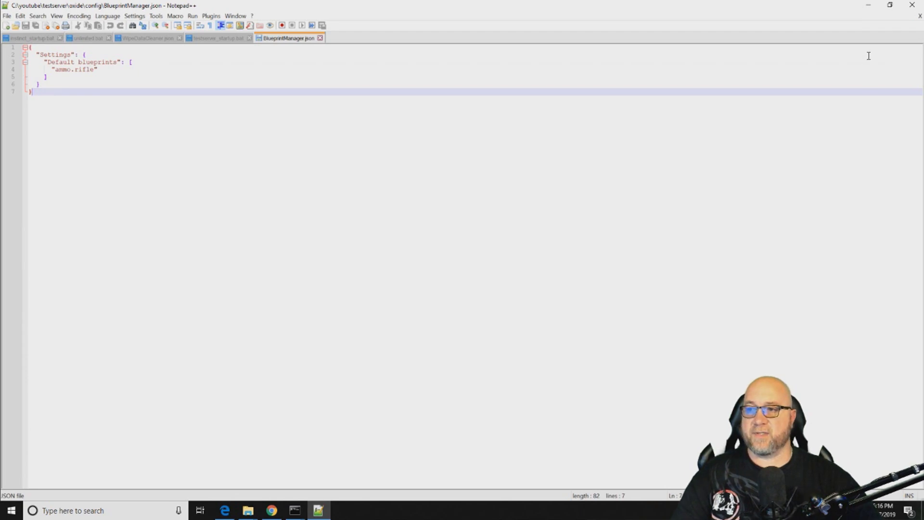
{"action": "left_click", "coordinate": [869, 5]}
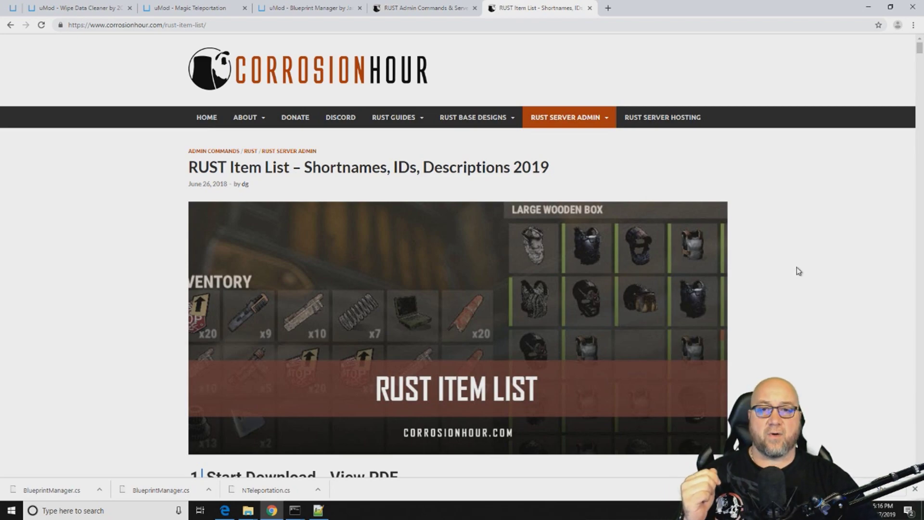
Step: Search the Corrosion Hour RUST Item List for "rocket" and copy the rocket launcher's short name, rocket.launcher
{"action": "scroll", "coordinate": [803, 268], "scroll_direction": "down", "scroll_amount": 8}
{"action": "scroll", "coordinate": [816, 264], "scroll_direction": "down", "scroll_amount": 13}
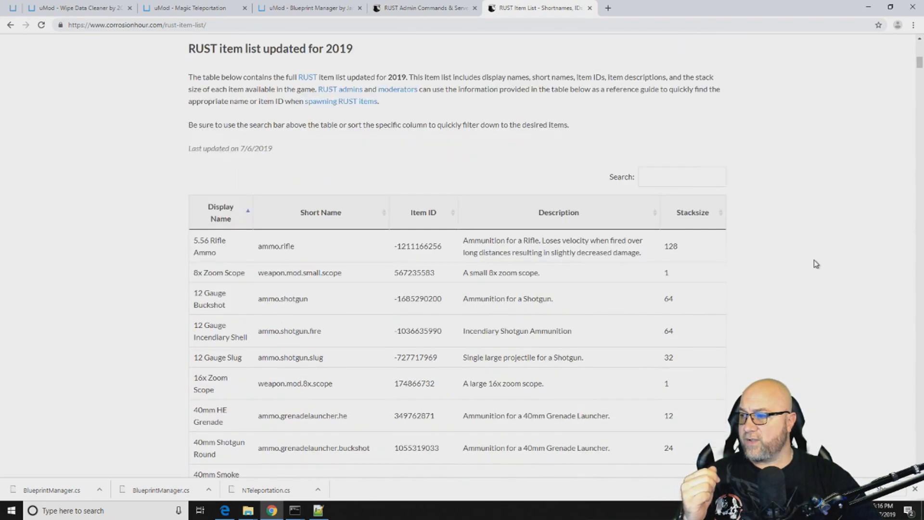
{"action": "key", "text": "ctrl+f"}
{"action": "type", "text": "rocket"}
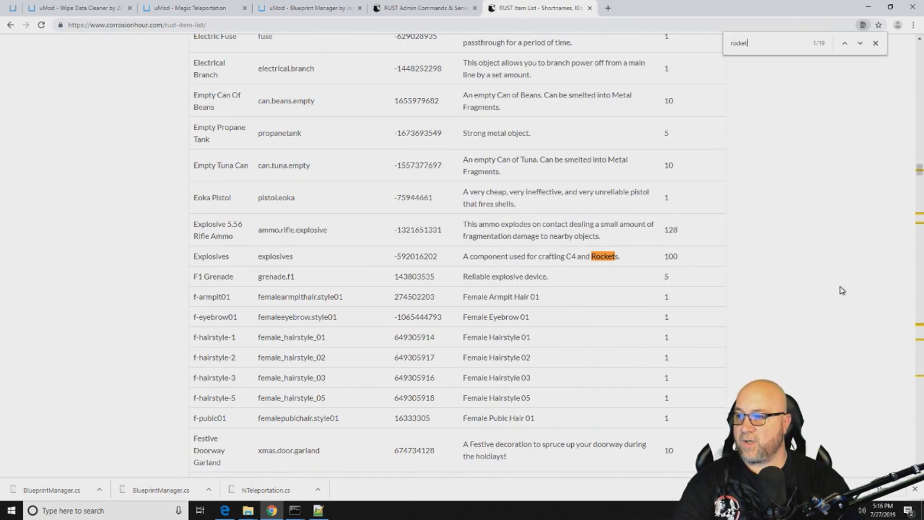
{"action": "key", "text": "Return"}
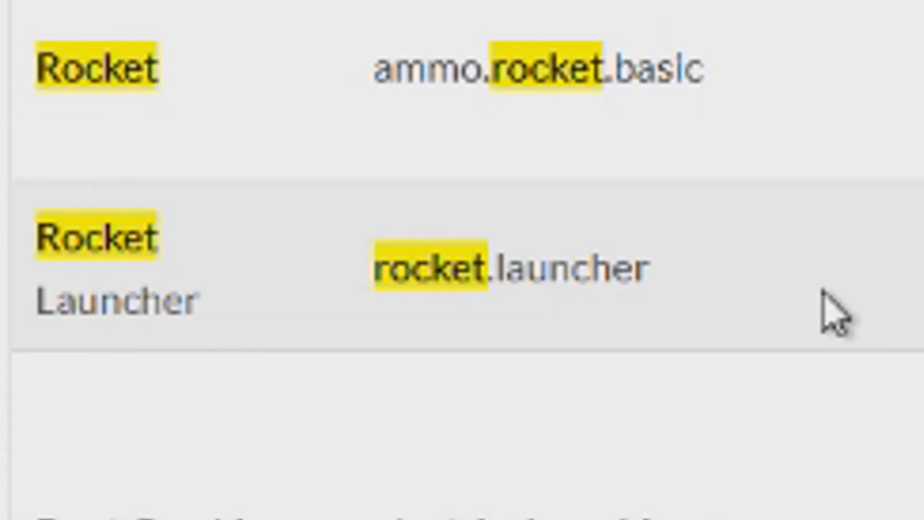
{"action": "left_click_drag", "start_coordinate": [649, 270], "coordinate": [382, 295]}
{"action": "key", "text": "ctrl+c"}
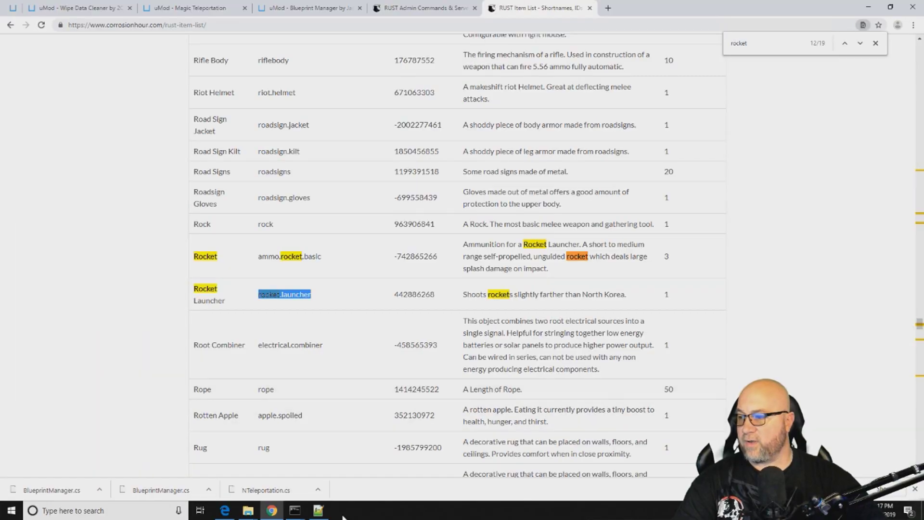
Step: In BlueprintManager.json, add a comma after "ammo.rifle" and insert "rocket.launcher" as a second default blueprint on its own line
{"action": "left_click", "coordinate": [318, 510]}
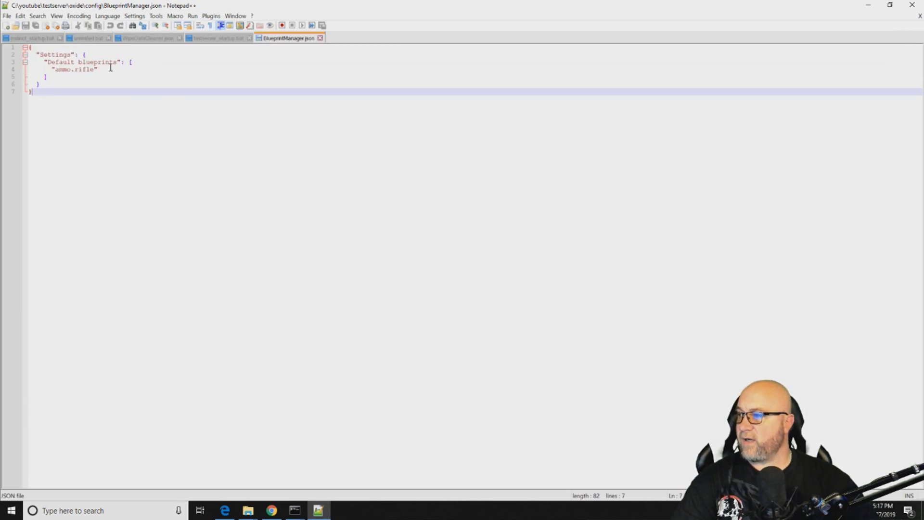
{"action": "left_click", "coordinate": [164, 69]}
{"action": "type", "text": ","}
{"action": "key", "text": "Return"}
{"action": "key", "text": "ctrl+v"}
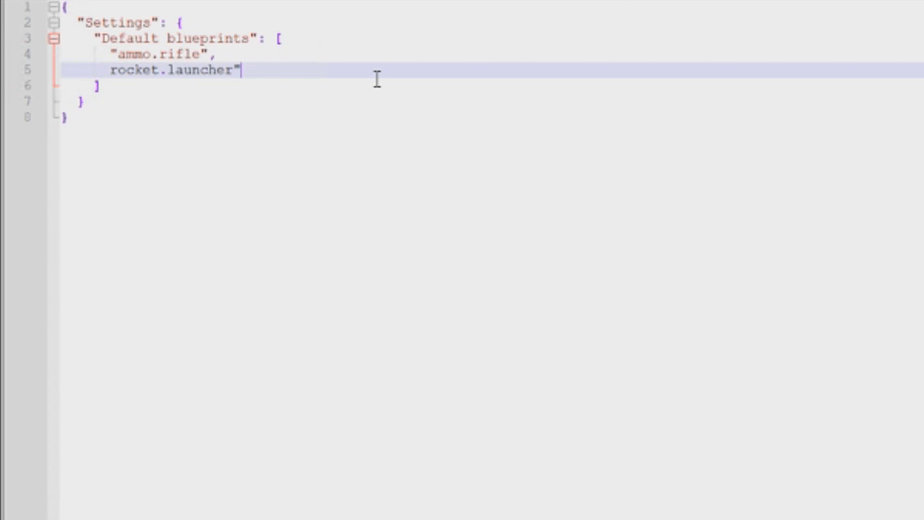
{"action": "key", "text": "Left"}
{"action": "key", "text": "Left"}
{"action": "key", "text": "Left"}
{"action": "key", "text": "Left"}
{"action": "key", "text": "Left"}
{"action": "key", "text": "Left"}
{"action": "key", "text": "Left"}
{"action": "key", "text": "Left"}
{"action": "key", "text": "Left"}
{"action": "key", "text": "Left"}
{"action": "key", "text": "Left"}
{"action": "key", "text": "Left"}
{"action": "key", "text": "Left"}
{"action": "key", "text": "Left"}
{"action": "type", "text": "\""}
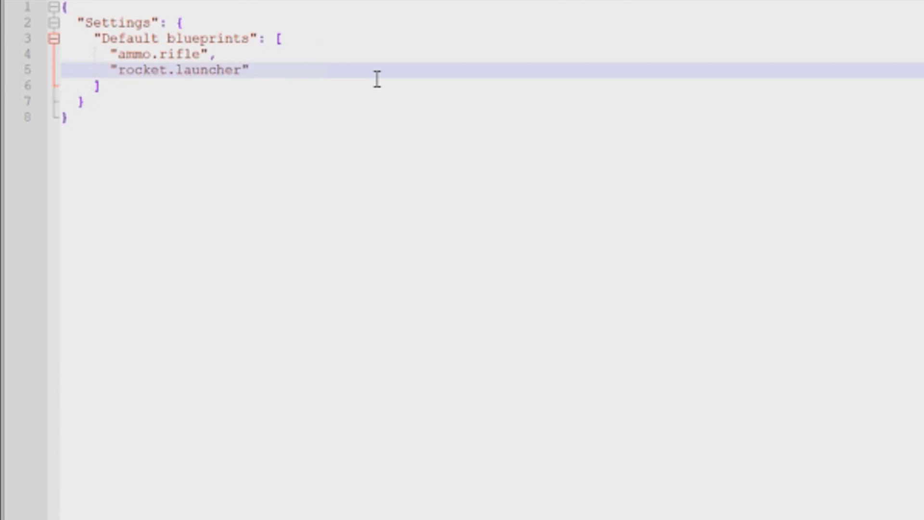
{"action": "left_click", "coordinate": [394, 199]}
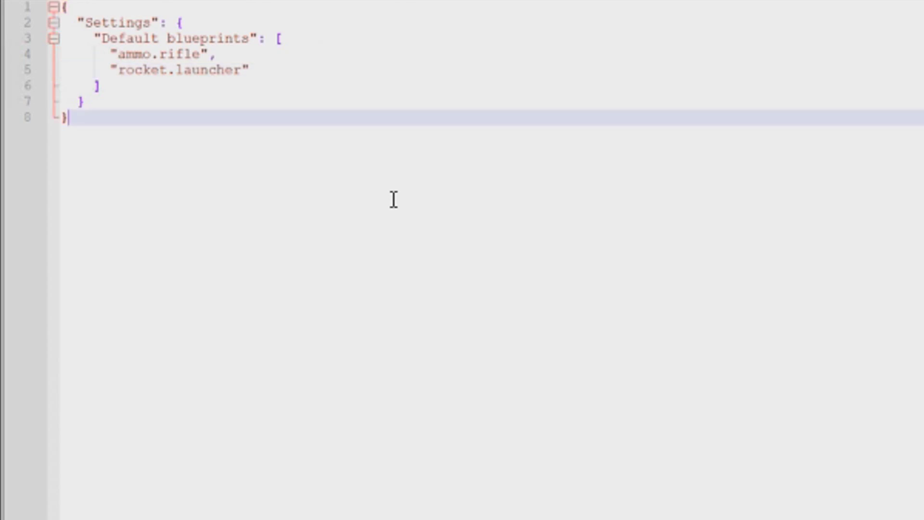
Step: Copy and delete the entries inside the Default blueprints brackets, and paste them back in
{"action": "left_click", "coordinate": [265, 71]}
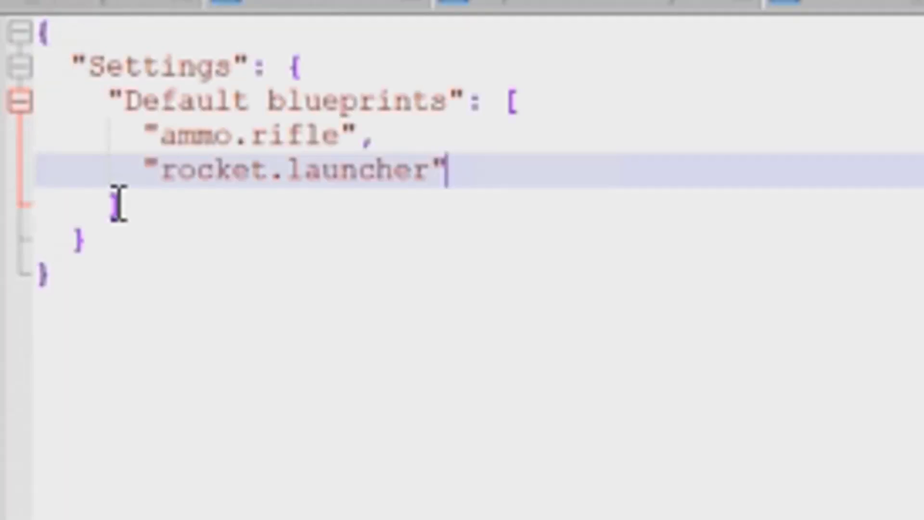
{"action": "left_click_drag", "start_coordinate": [114, 203], "coordinate": [560, 108]}
{"action": "key", "text": "ctrl+c"}
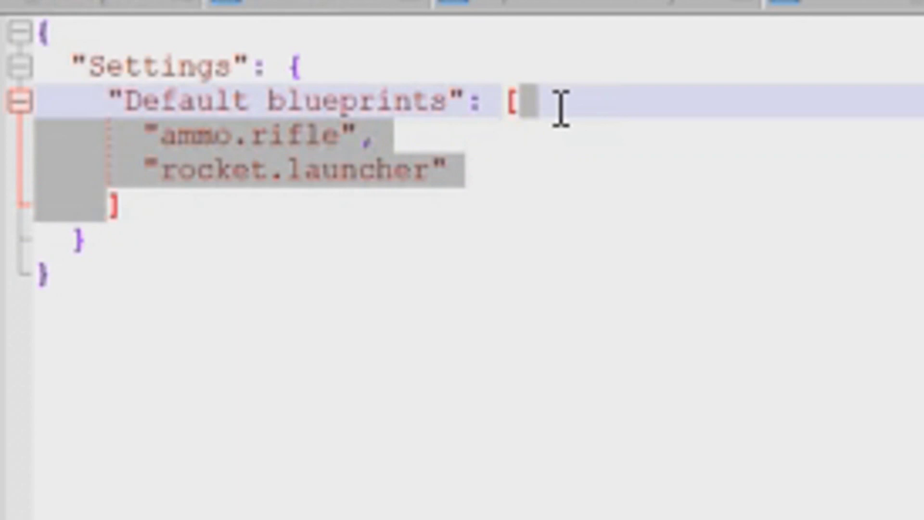
{"action": "key", "text": "Delete"}
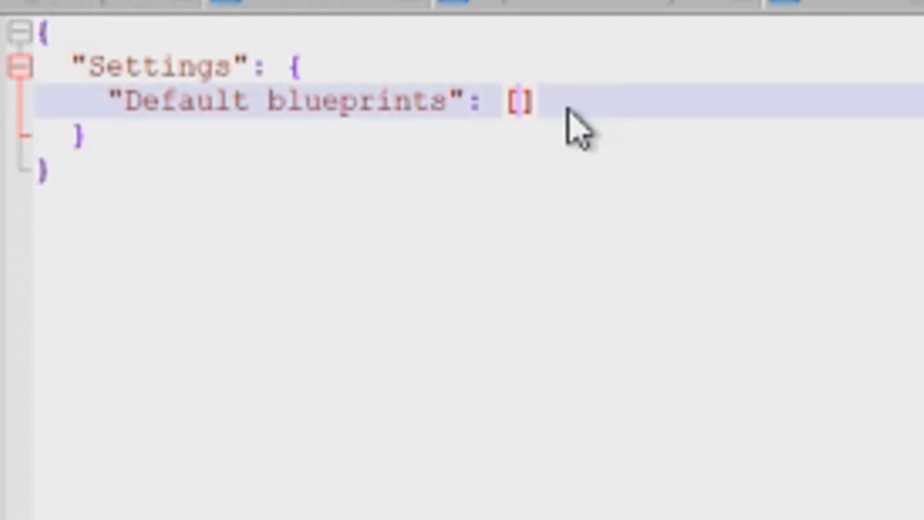
{"action": "left_click", "coordinate": [774, 486]}
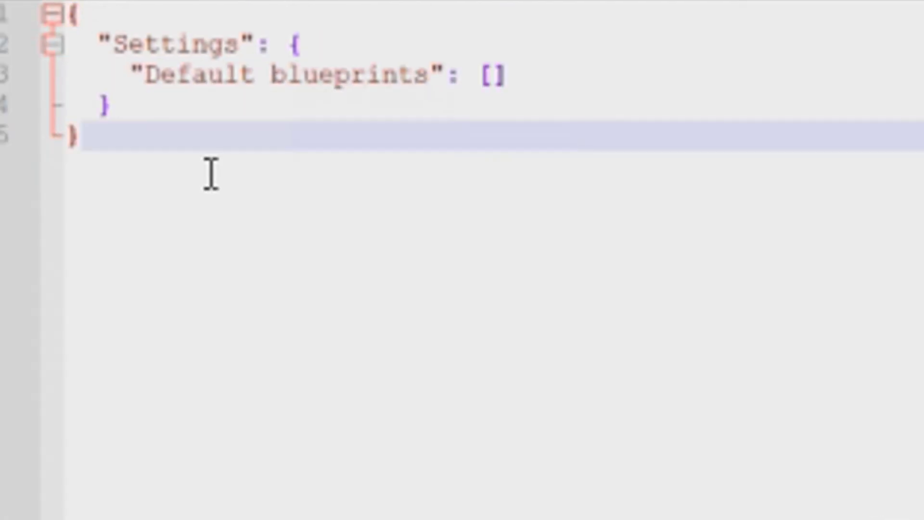
{"action": "left_click", "coordinate": [493, 76]}
{"action": "key", "text": "ctrl+v"}
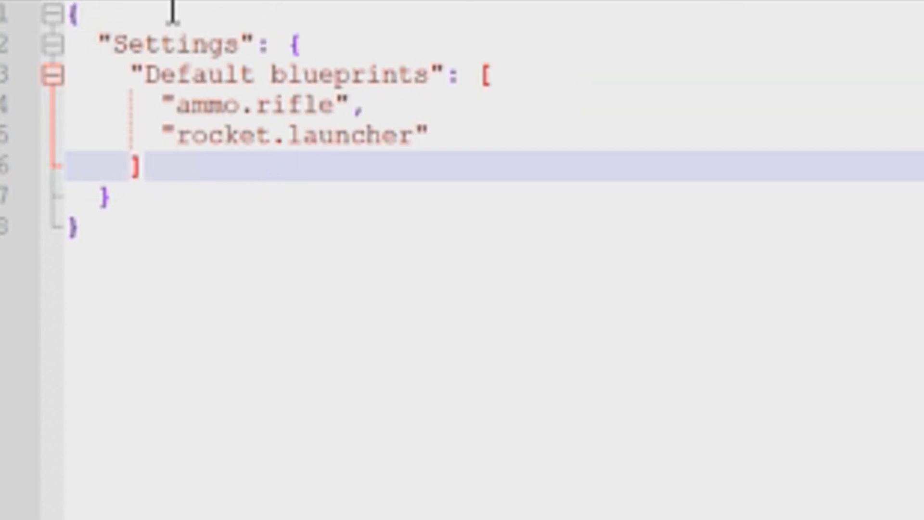
Step: Save BlueprintManager.json and reload the plugin from the server console with "o.reload BlueprintManager"
{"action": "left_click", "coordinate": [380, 106]}
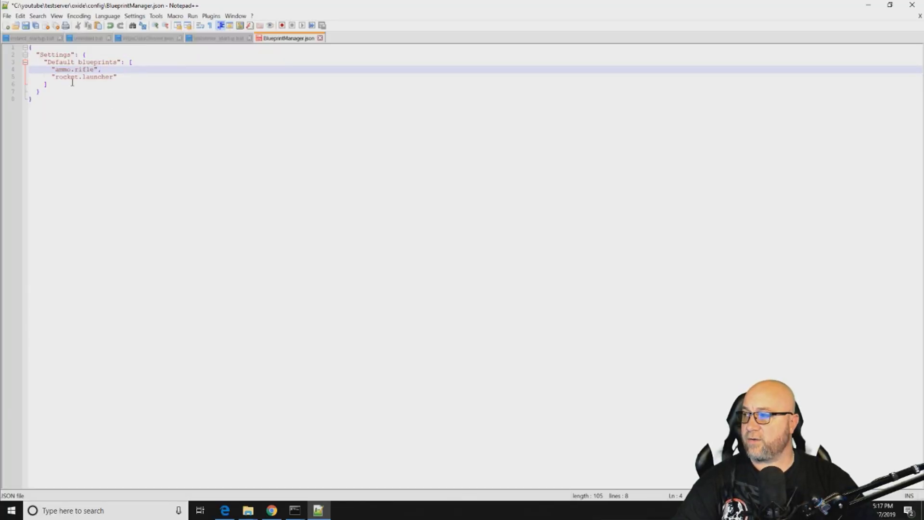
{"action": "key", "text": "ctrl+s"}
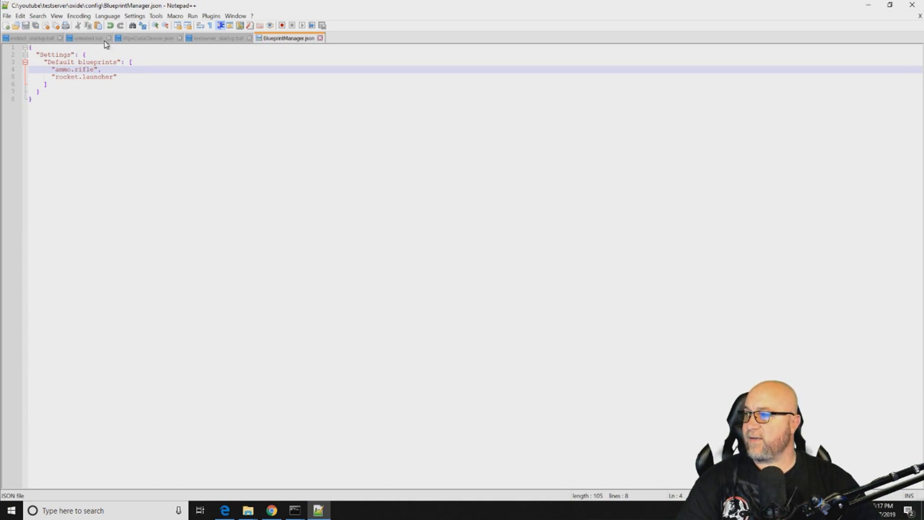
{"action": "left_click", "coordinate": [869, 5]}
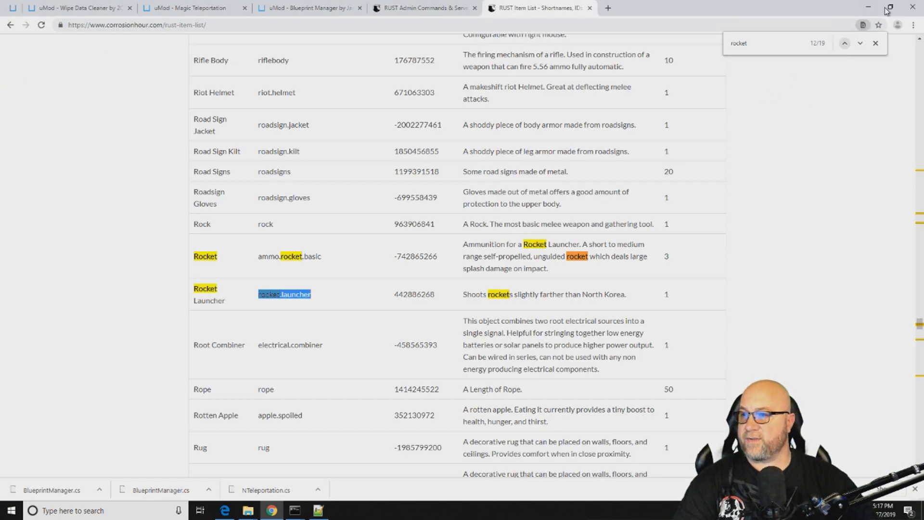
{"action": "left_click", "coordinate": [869, 6]}
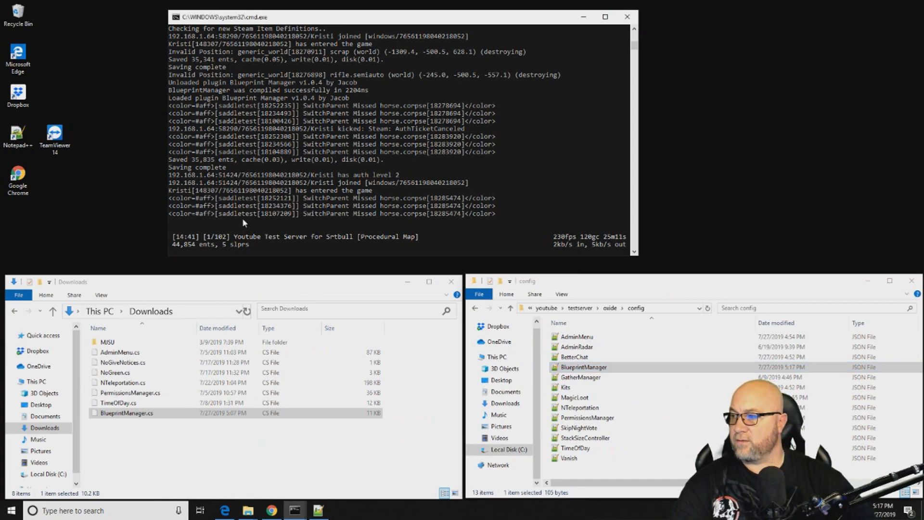
{"action": "type", "text": "o.reload BlueprintM"}
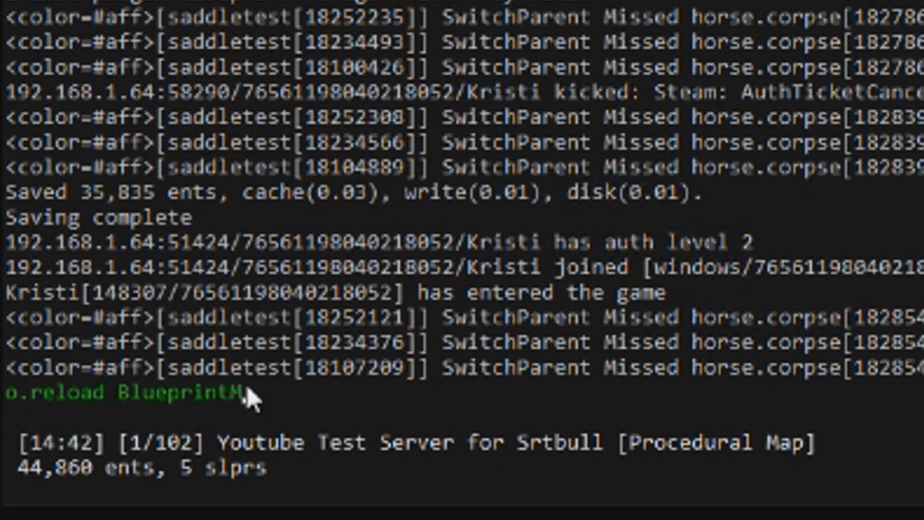
{"action": "type", "text": "anager"}
{"action": "key", "text": "Return"}
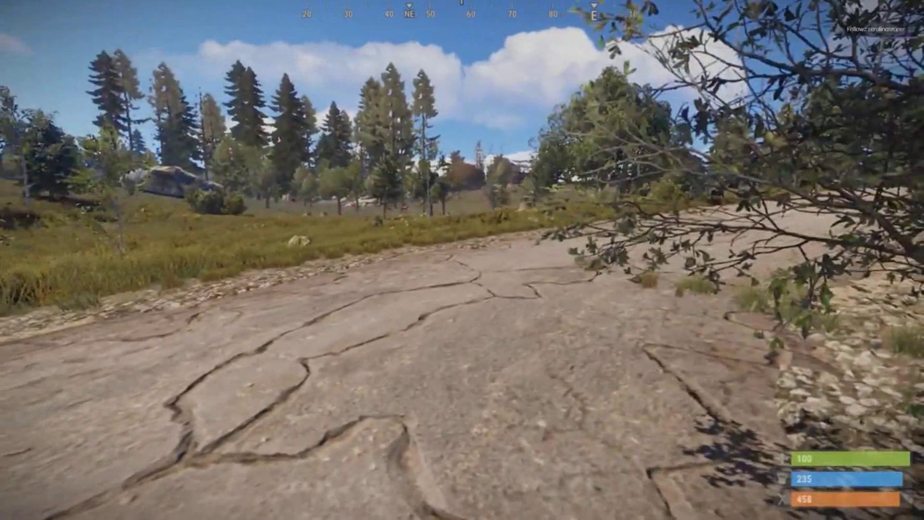
Step: Switch to Rust and check the crafting menu for the Rocket Launcher under Weapons and 5.56 Rifle Ammo under Ammo
{"action": "key", "text": "q"}
{"action": "left_click", "coordinate": [96, 272]}
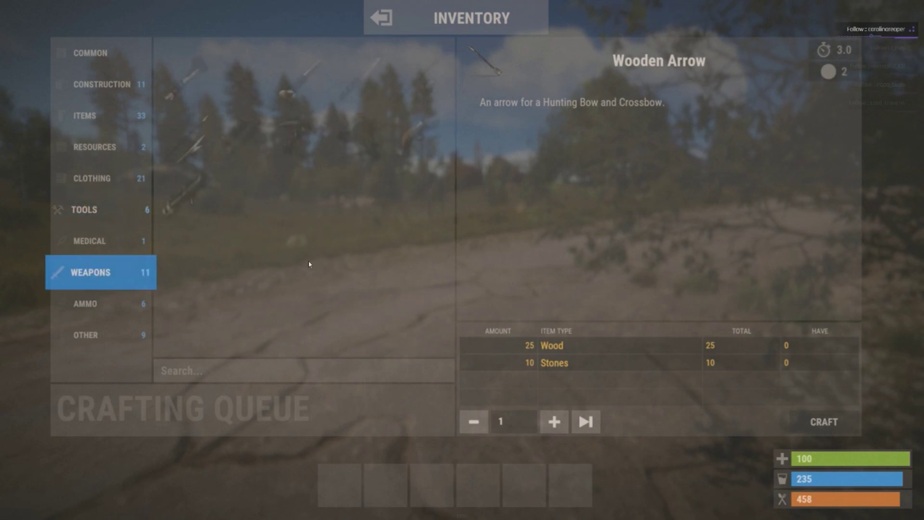
{"action": "left_click", "coordinate": [187, 195]}
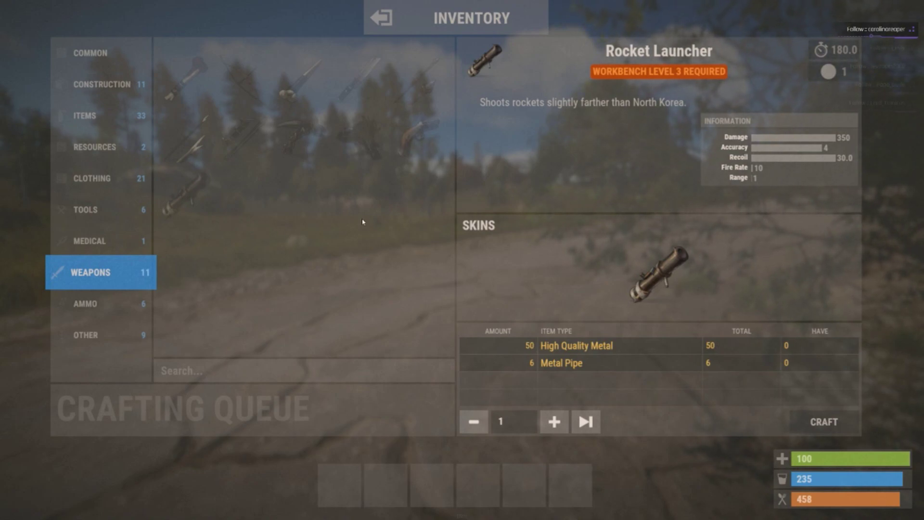
{"action": "left_click", "coordinate": [93, 305]}
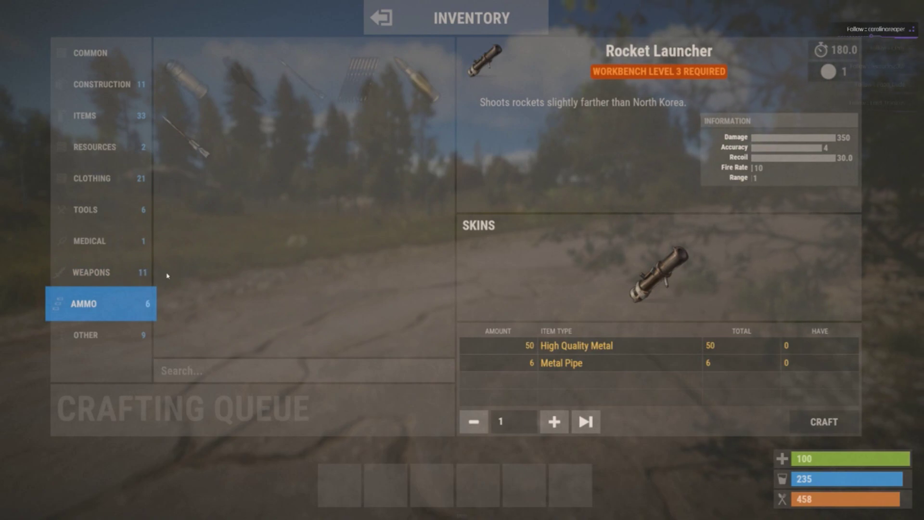
{"action": "left_click", "coordinate": [417, 80]}
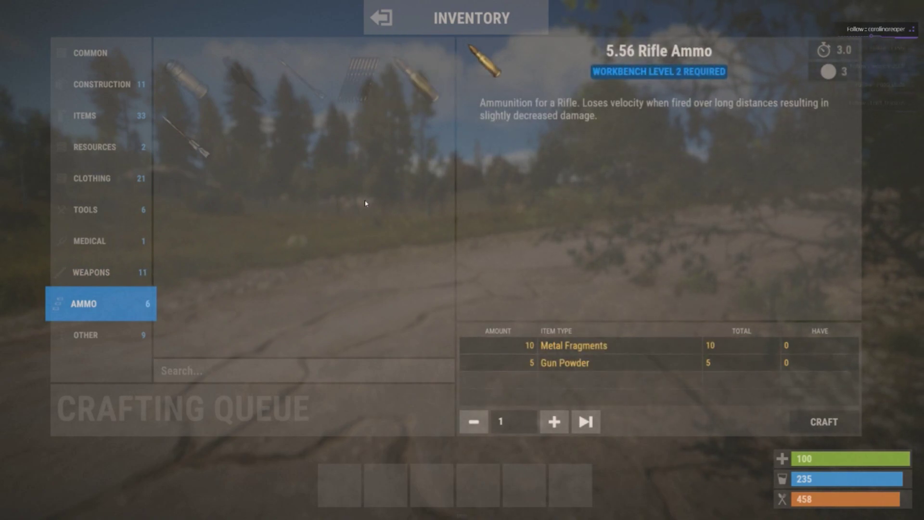